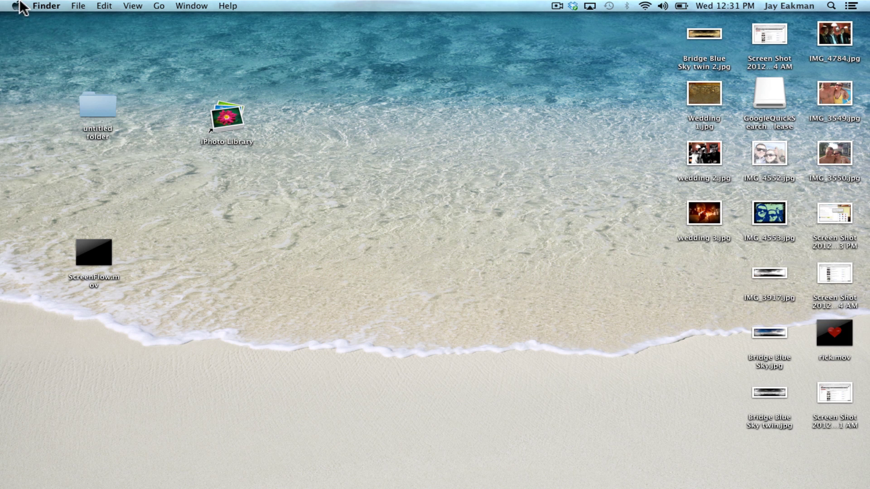
Open the Apple menu with System Preferences, sleep, restart and shut-down options.
{"action": "left_click", "coordinate": [21, 6]}
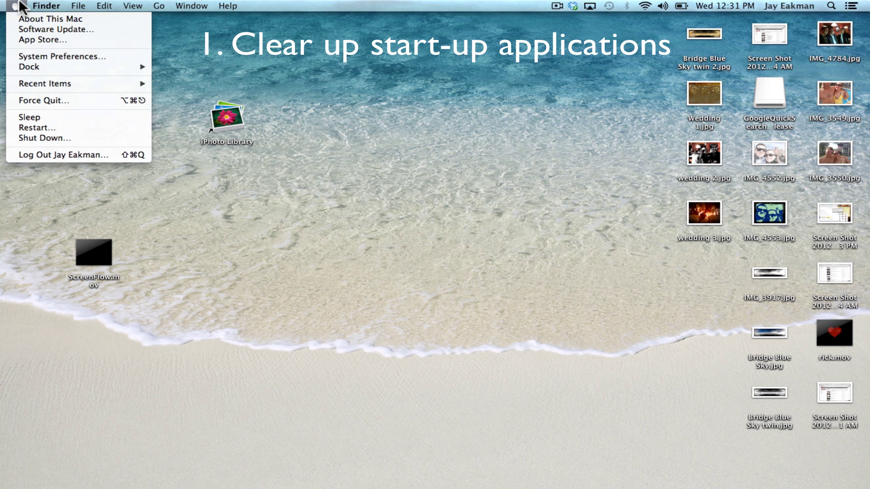
In Users & Groups Login Items, uncheck Hide for Dropbox and CrossOver CD Helper, then close the window.
{"action": "left_click", "coordinate": [28, 56]}
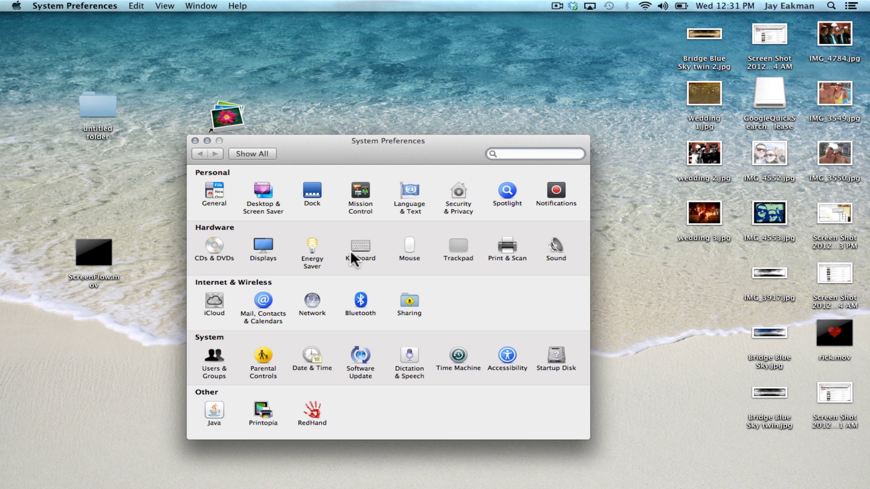
{"action": "left_click", "coordinate": [219, 360]}
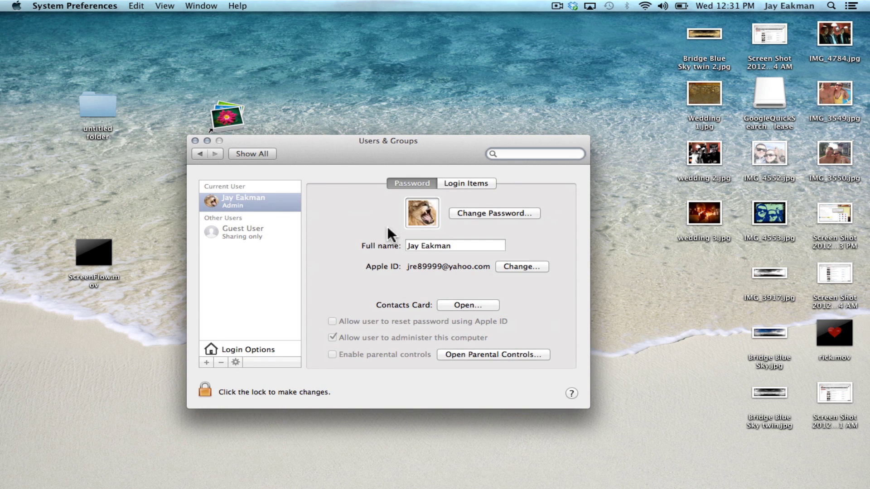
{"action": "left_click", "coordinate": [471, 184]}
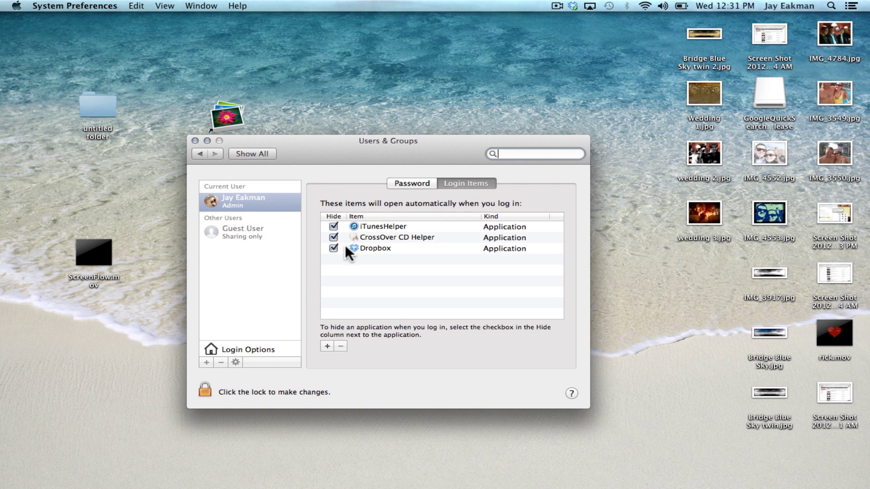
{"action": "left_click", "coordinate": [334, 248]}
{"action": "left_click", "coordinate": [334, 237]}
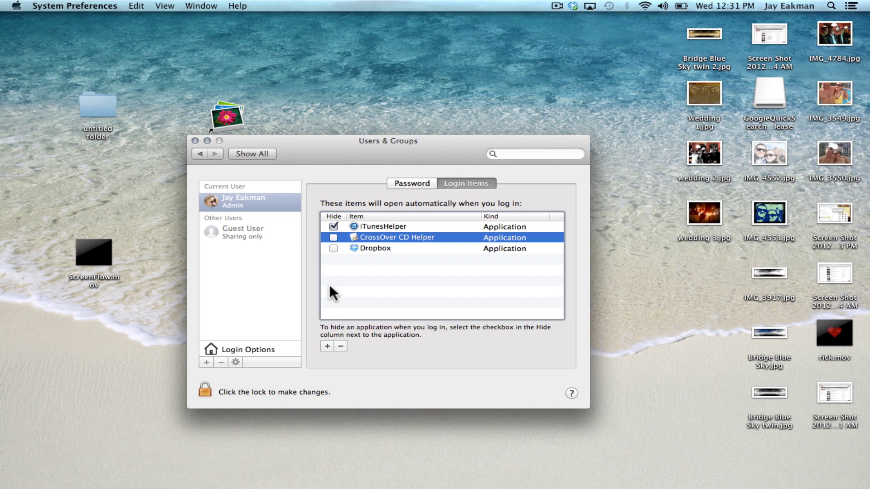
{"action": "left_click", "coordinate": [196, 141]}
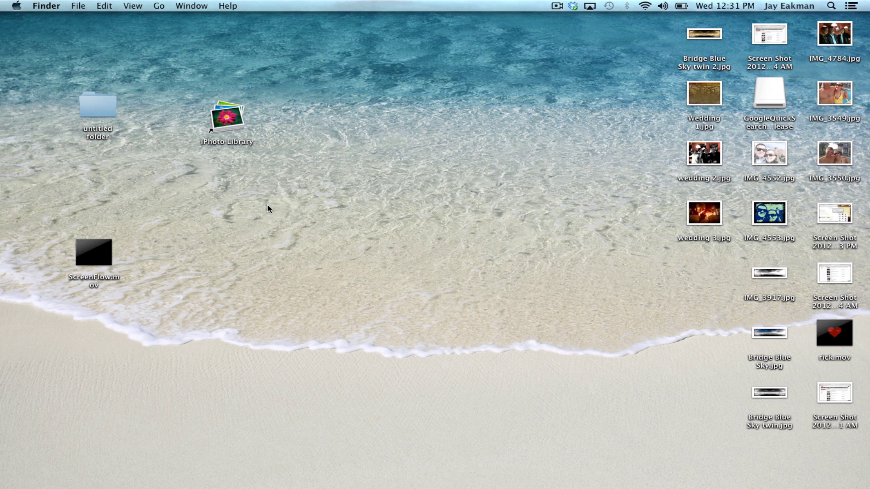
Open Launchpad's Other folder to reach Disk Utility.
{"action": "mouse_move", "coordinate": [179, 483]}
{"action": "left_click", "coordinate": [143, 442]}
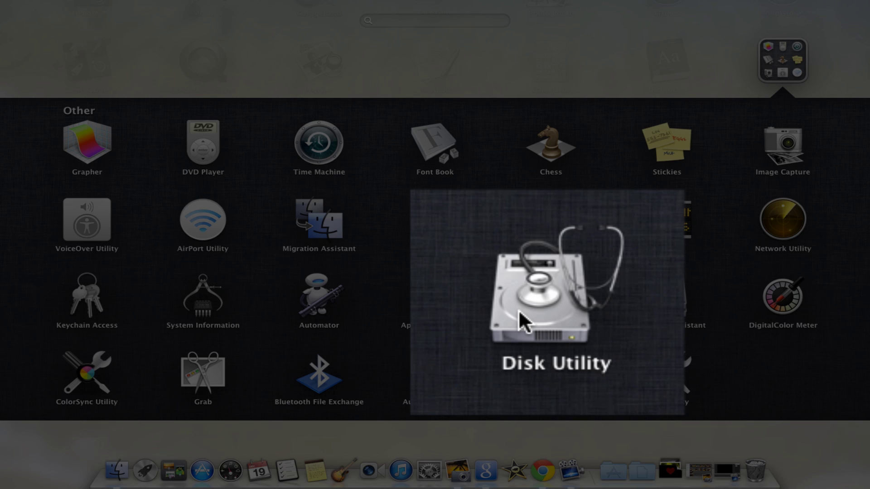
Launch Disk Utility and run Repair Disk on the 500.11 GB TOSHIBA disk.
{"action": "left_click", "coordinate": [518, 309]}
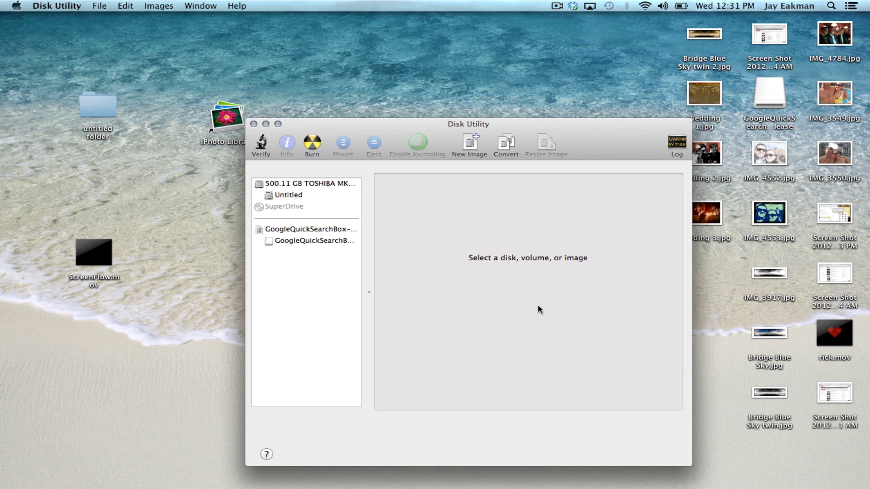
{"action": "left_click", "coordinate": [286, 186]}
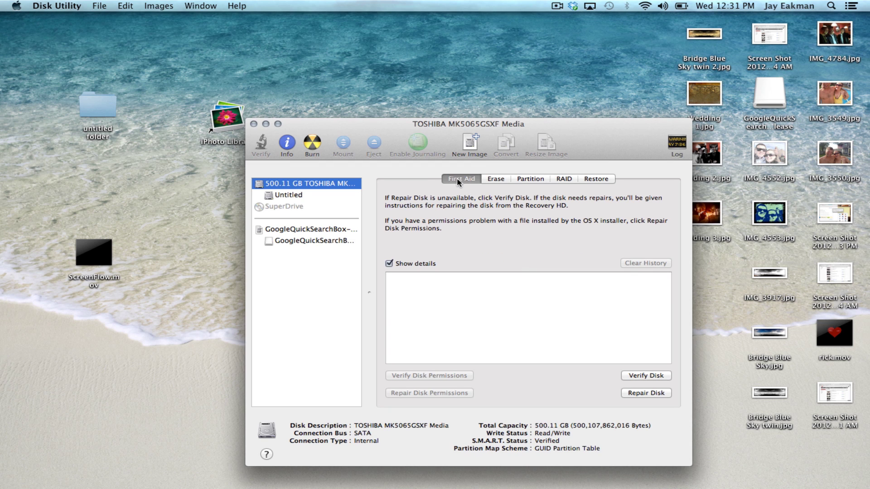
{"action": "left_click", "coordinate": [637, 394]}
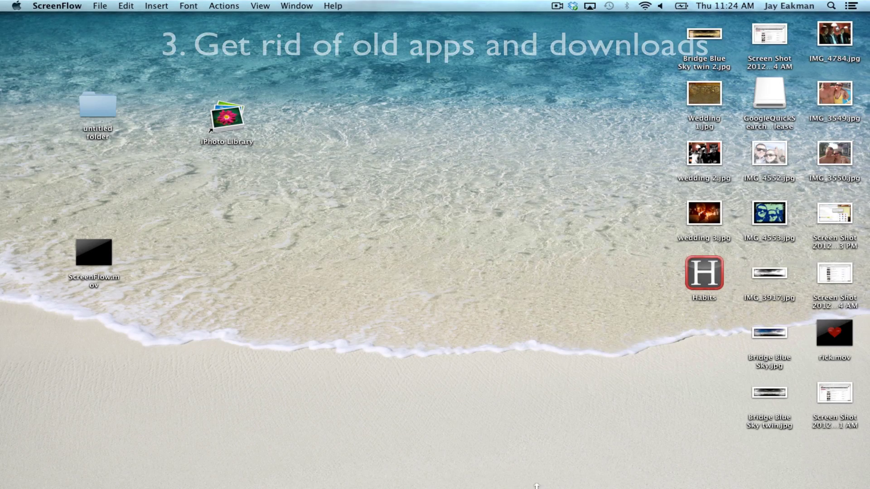
Open the full Applications folder in Finder from the Dock stack.
{"action": "mouse_move", "coordinate": [537, 487]}
{"action": "left_click", "coordinate": [555, 454]}
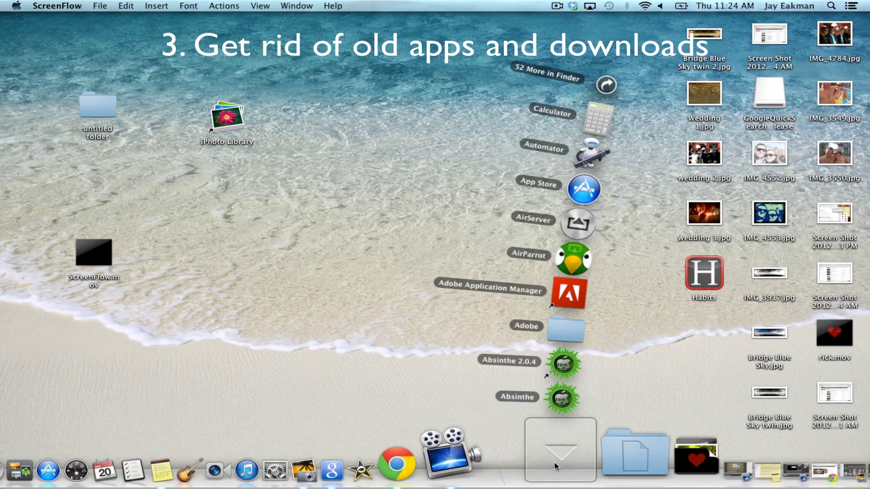
{"action": "left_click", "coordinate": [607, 85]}
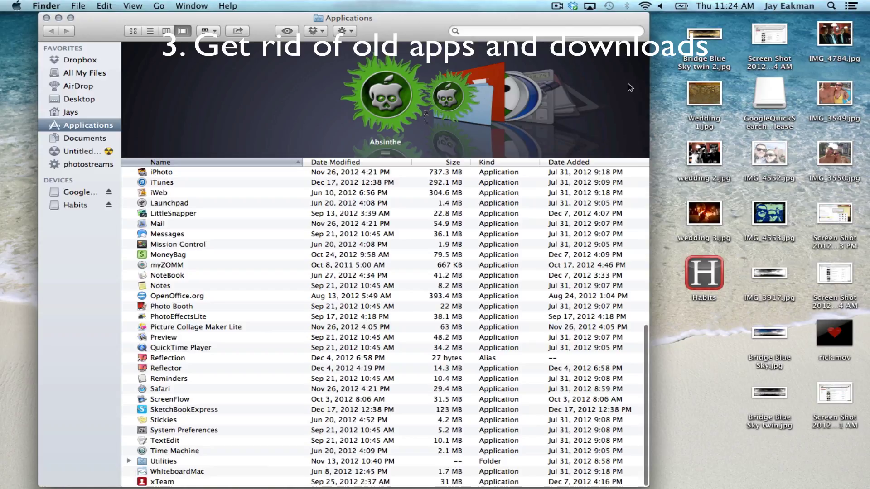
Drag the Habits app from the Applications list to the Trash.
{"action": "scroll", "coordinate": [245, 295], "scroll_direction": "down", "scroll_amount": 2}
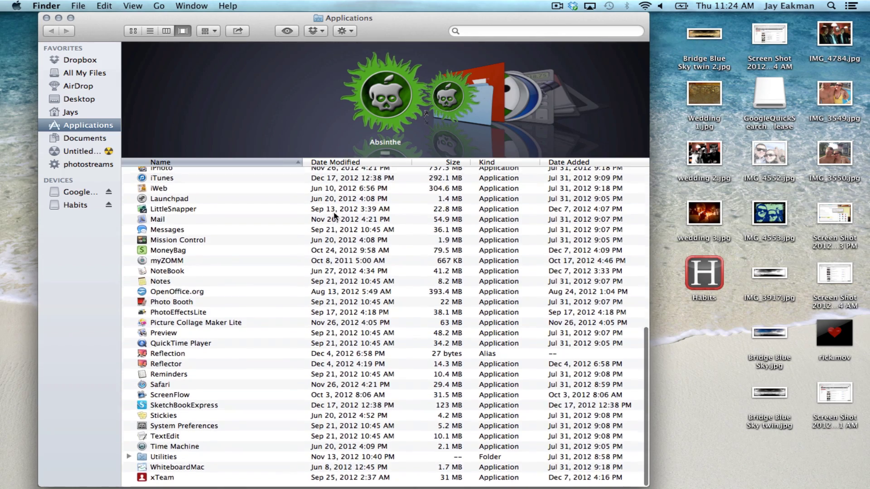
{"action": "scroll", "coordinate": [245, 294], "scroll_direction": "up", "scroll_amount": 15}
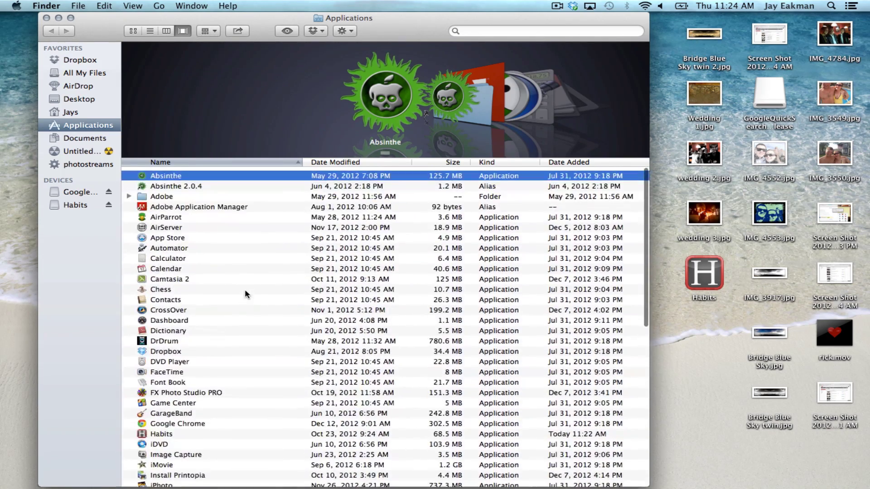
{"action": "scroll", "coordinate": [245, 295], "scroll_direction": "down", "scroll_amount": 2}
{"action": "left_click_drag", "start_coordinate": [281, 393], "coordinate": [795, 485]}
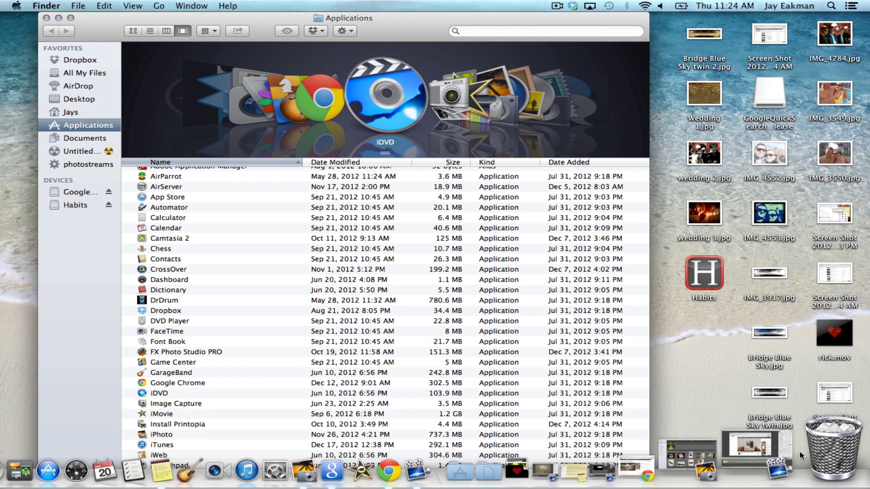
{"action": "left_click", "coordinate": [430, 455]}
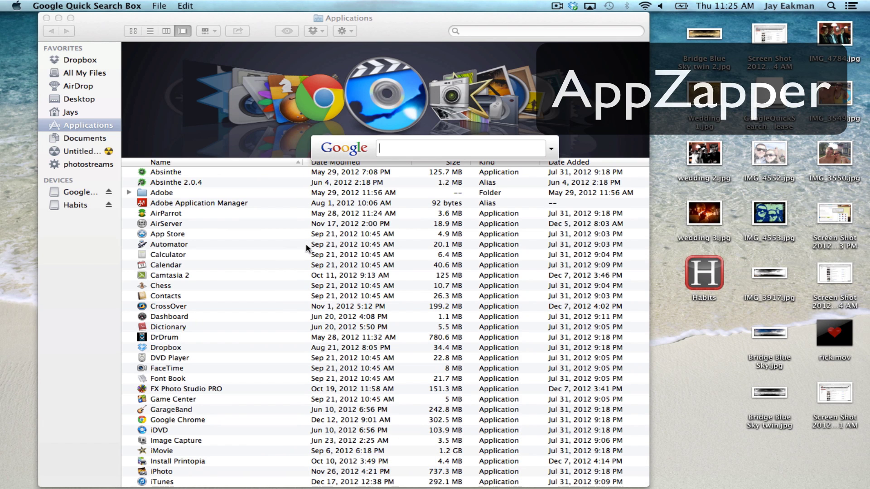
Search 'habits' in Google Quick Search Box to find Habits.dmg, then select six desktop images.
{"action": "key", "text": "Escape"}
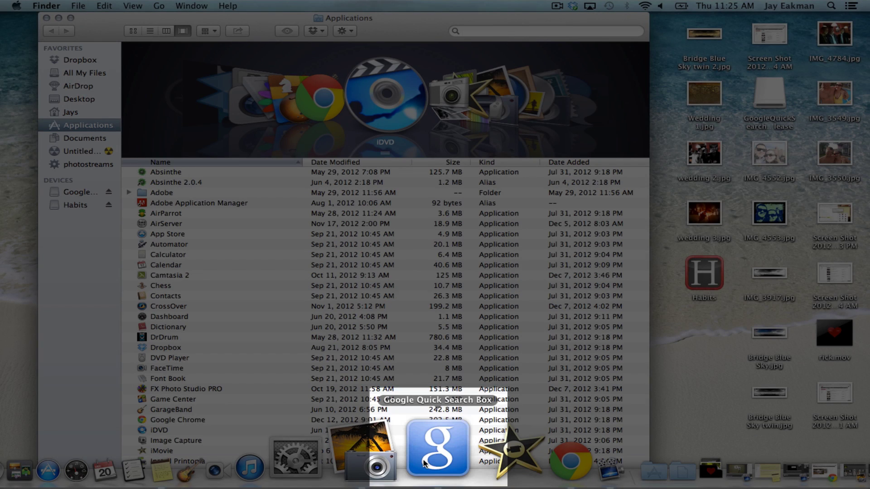
{"action": "left_click", "coordinate": [424, 463]}
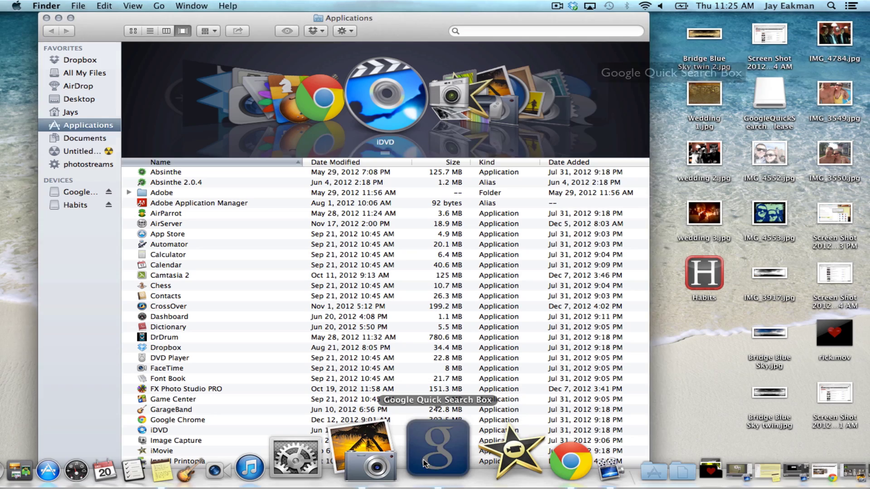
{"action": "type", "text": "hab"}
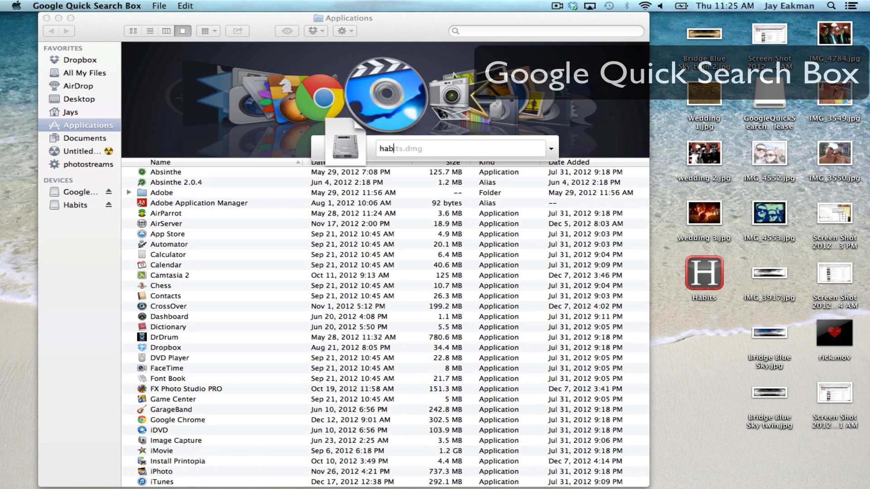
{"action": "type", "text": "its"}
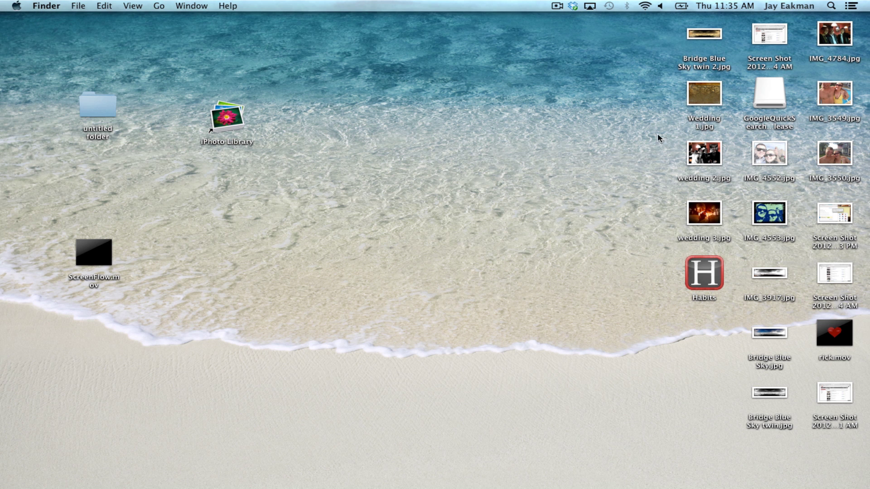
{"action": "left_click_drag", "start_coordinate": [652, 134], "coordinate": [385, 437]}
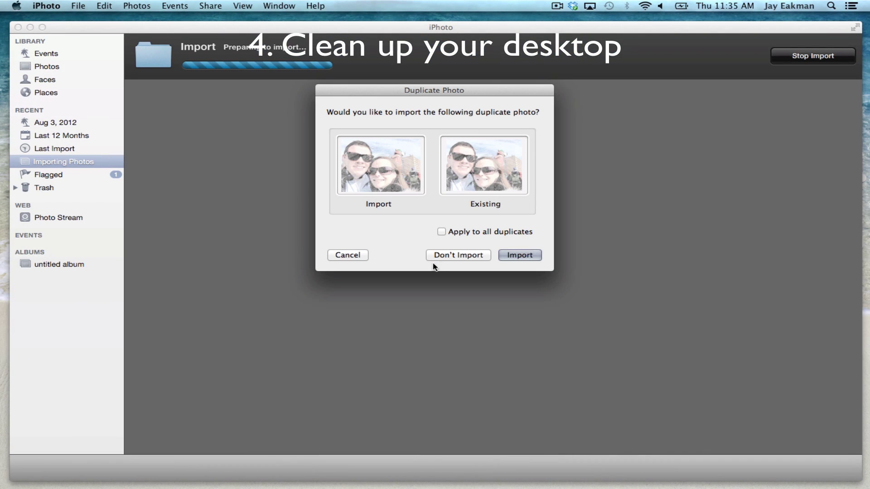
Import the duplicate photo with Apply to all duplicates, and move the iPhoto window aside.
{"action": "left_click", "coordinate": [442, 231]}
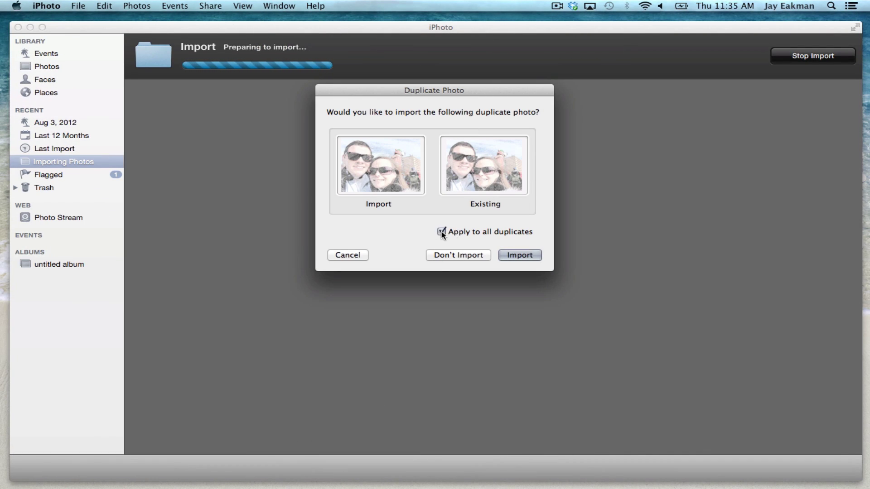
{"action": "left_click", "coordinate": [510, 255]}
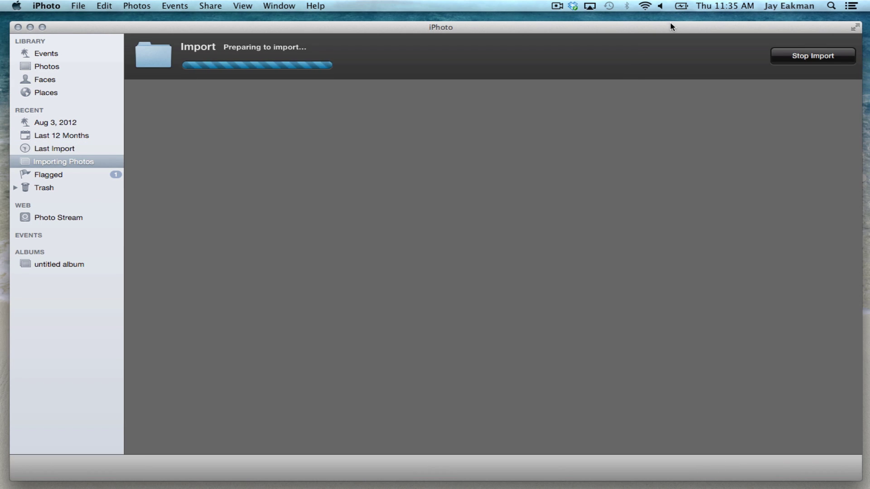
{"action": "left_click_drag", "start_coordinate": [576, 34], "coordinate": [295, 97]}
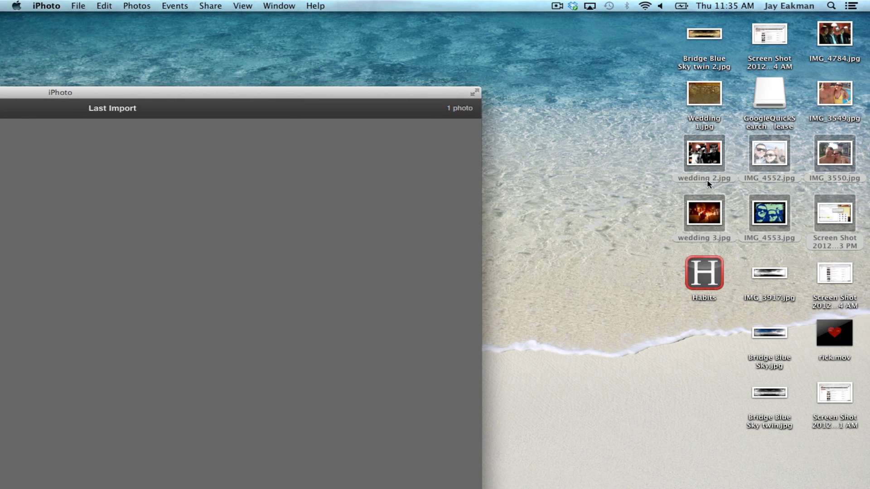
Select the remaining desktop photos and drag them into the iPhoto library.
{"action": "left_click_drag", "start_coordinate": [666, 132], "coordinate": [849, 246]}
{"action": "left_click_drag", "start_coordinate": [772, 223], "coordinate": [241, 339]}
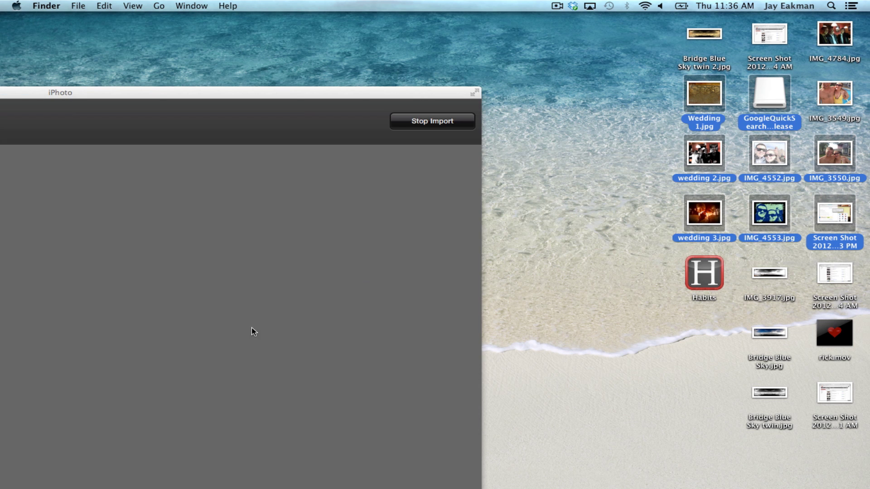
{"action": "left_click_drag", "start_coordinate": [747, 251], "coordinate": [260, 360]}
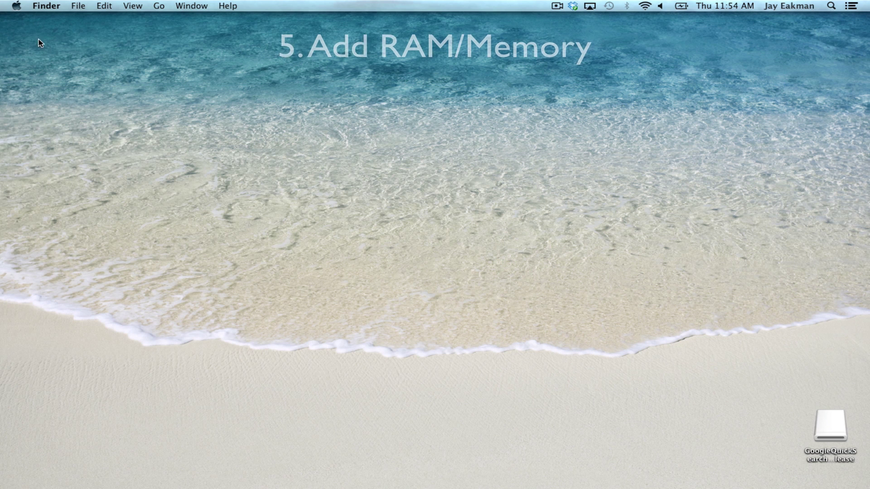
{"action": "left_click", "coordinate": [15, 6]}
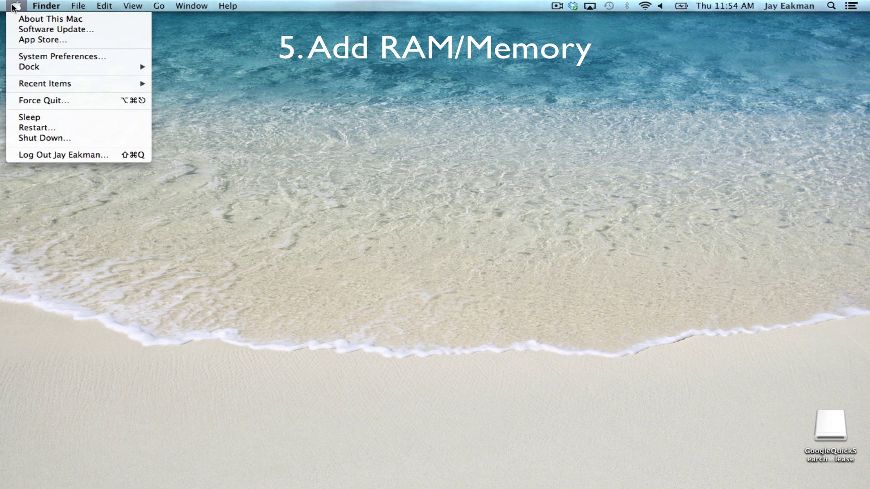
{"action": "left_click", "coordinate": [27, 19]}
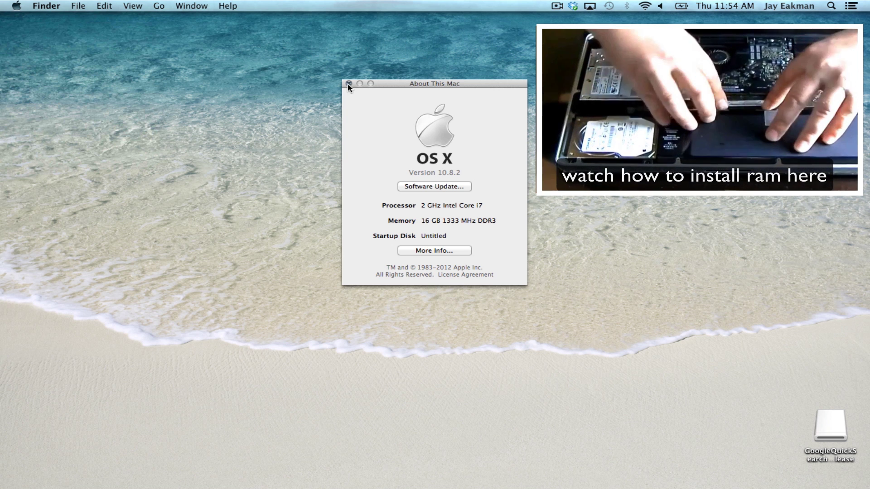
{"action": "left_click", "coordinate": [349, 84]}
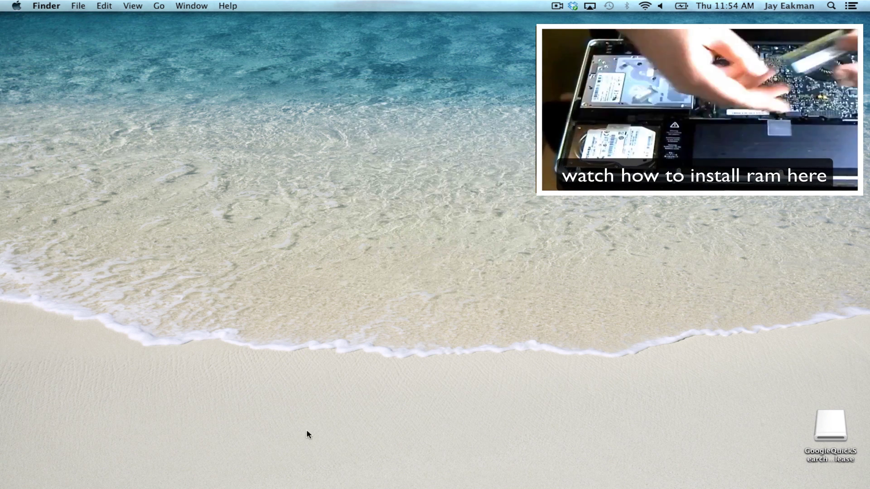
{"action": "mouse_move", "coordinate": [326, 487]}
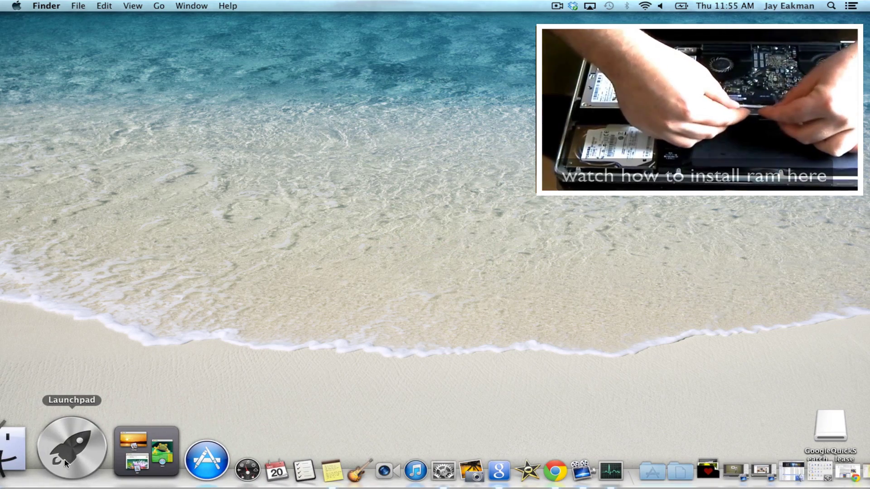
{"action": "left_click", "coordinate": [66, 463]}
{"action": "left_click", "coordinate": [550, 222]}
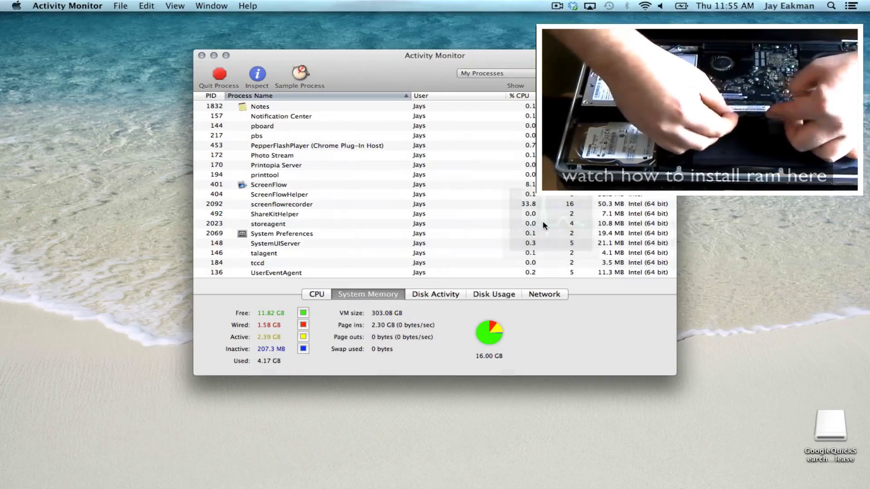
{"action": "left_click", "coordinate": [317, 294]}
{"action": "left_click", "coordinate": [358, 294]}
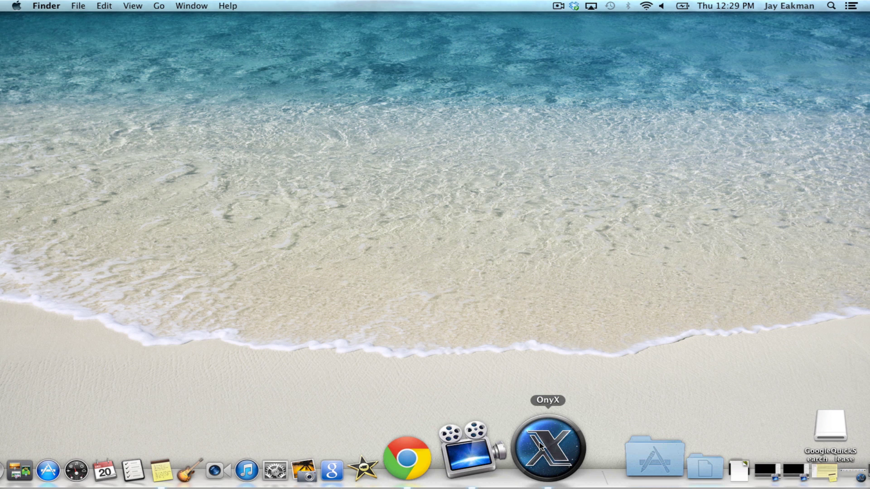
Launch OnyX and show the User caches list under Cleaning.
{"action": "left_click", "coordinate": [540, 446]}
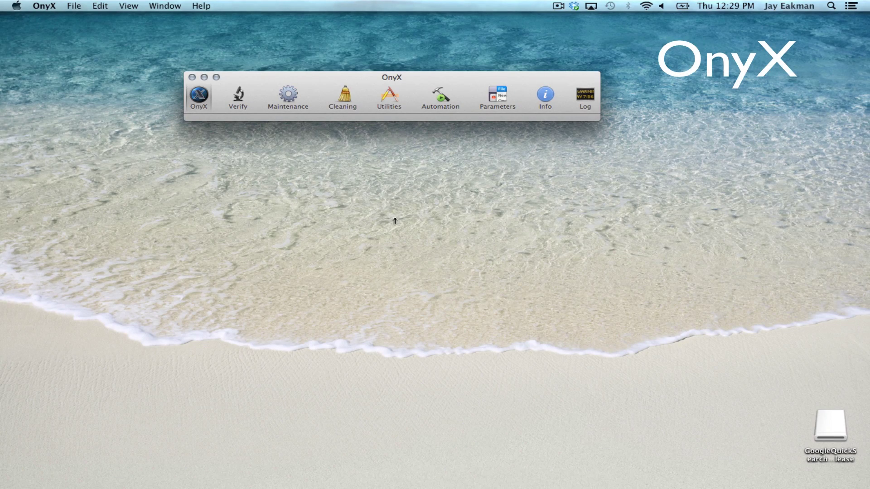
{"action": "left_click", "coordinate": [344, 96]}
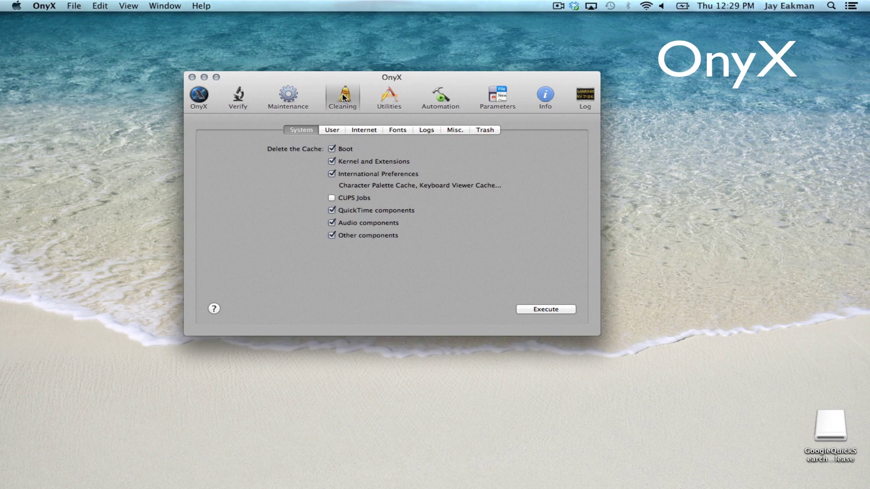
{"action": "left_click", "coordinate": [332, 131]}
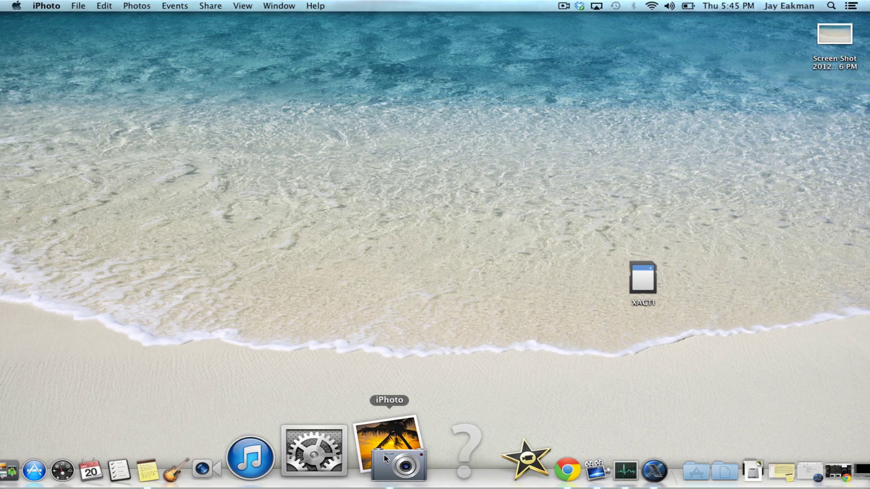
Select all photos in iPhoto and copy them onto the XACTI drive on the desktop.
{"action": "left_click", "coordinate": [384, 459]}
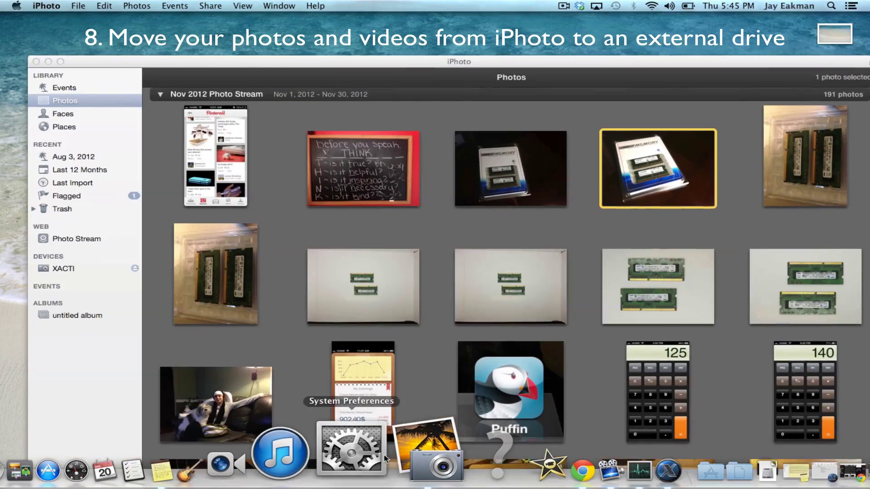
{"action": "scroll", "coordinate": [381, 336], "scroll_direction": "down", "scroll_amount": 20}
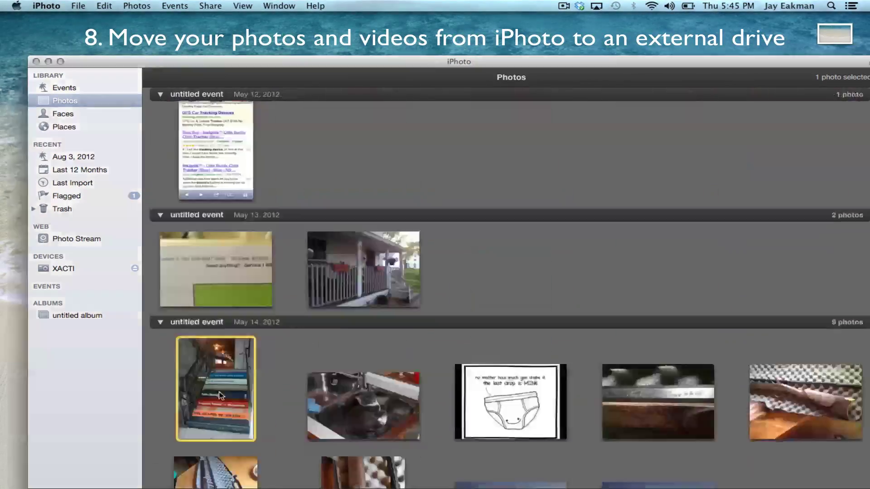
{"action": "scroll", "coordinate": [219, 396], "scroll_direction": "down", "scroll_amount": 20}
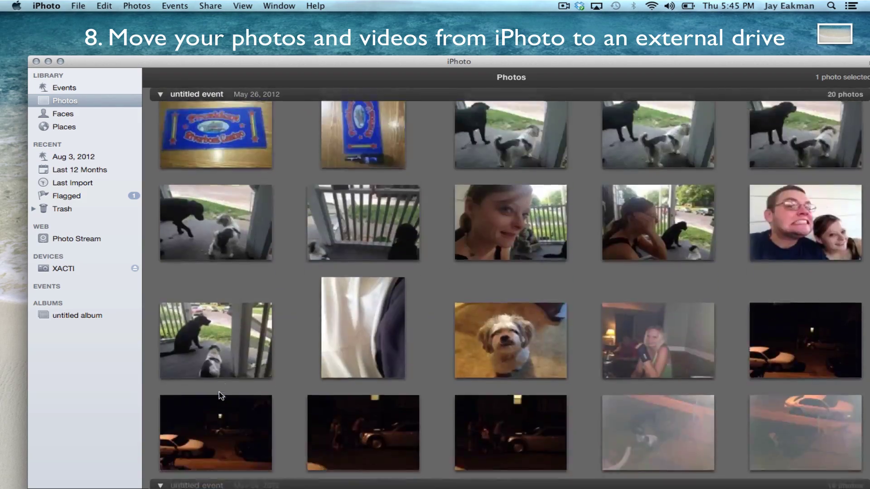
{"action": "scroll", "coordinate": [219, 392], "scroll_direction": "down", "scroll_amount": 15}
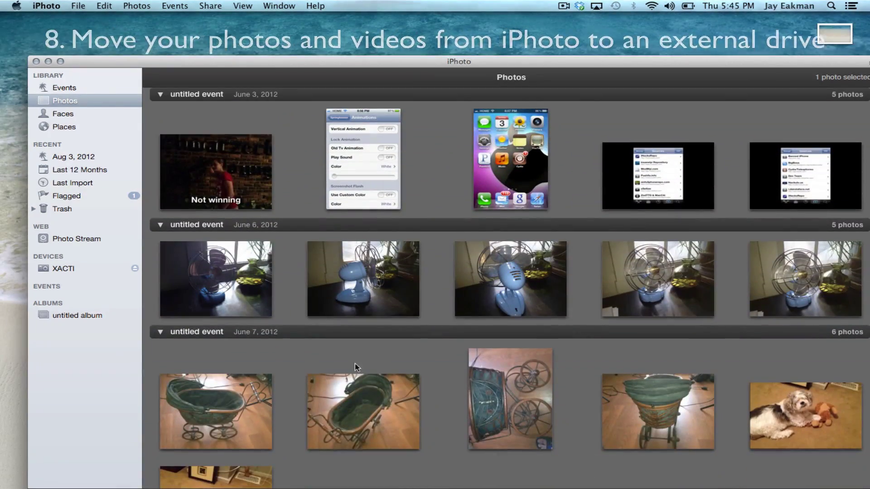
{"action": "key", "text": "super+a"}
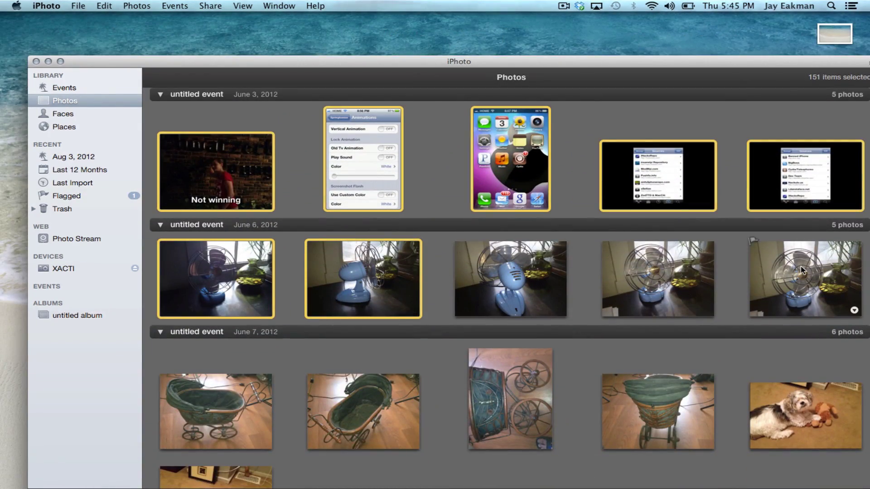
{"action": "key", "text": "super+a"}
{"action": "left_click_drag", "start_coordinate": [748, 63], "coordinate": [396, 68]}
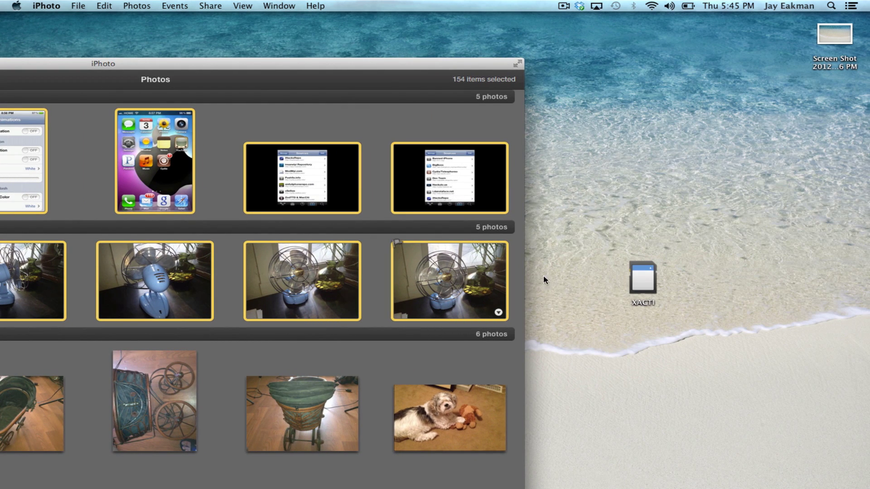
{"action": "left_click_drag", "start_coordinate": [570, 275], "coordinate": [641, 271]}
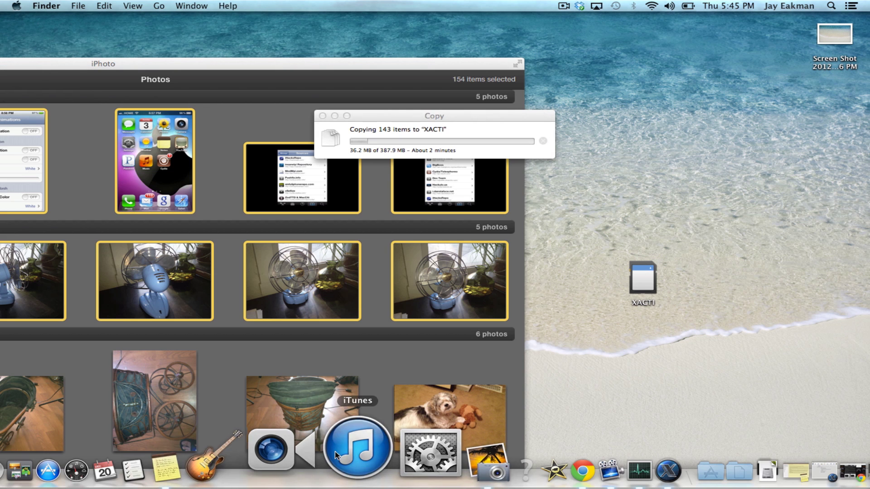
{"action": "left_click", "coordinate": [338, 455]}
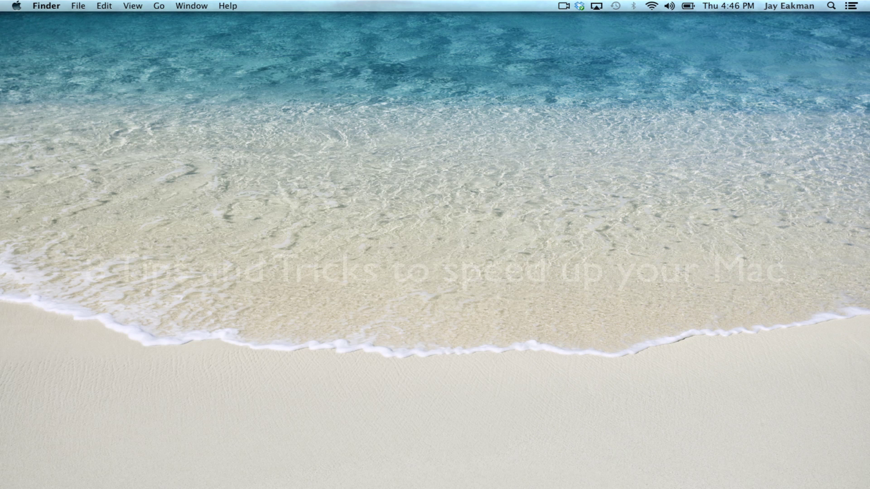